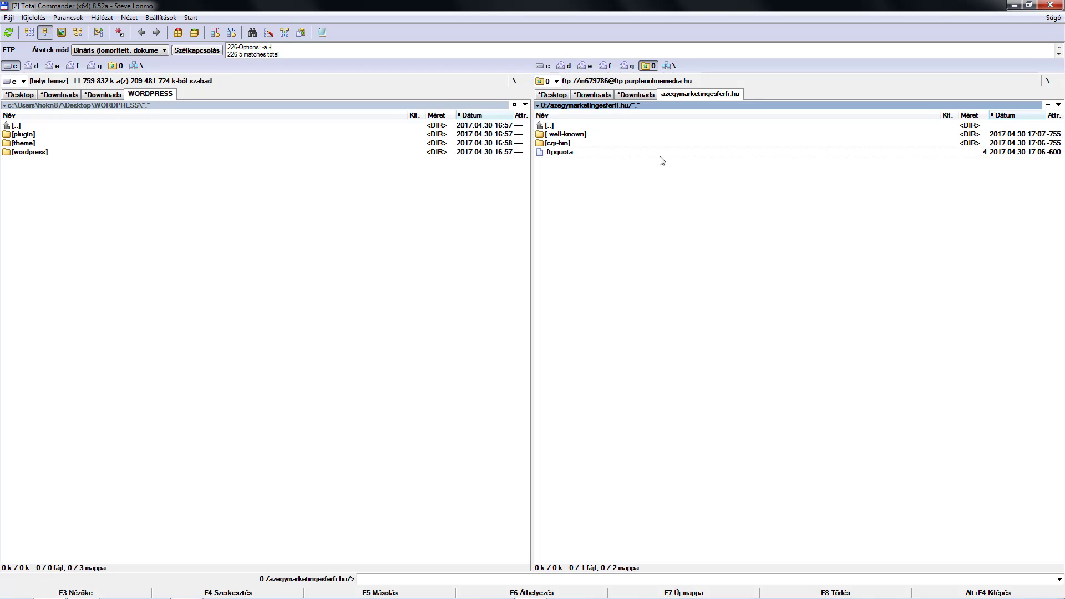
Upload the entire contents of the local WORDPRESS\wordpress folder to the azegymarketingesferfi.hu folder on the FTP server
click(28, 153)
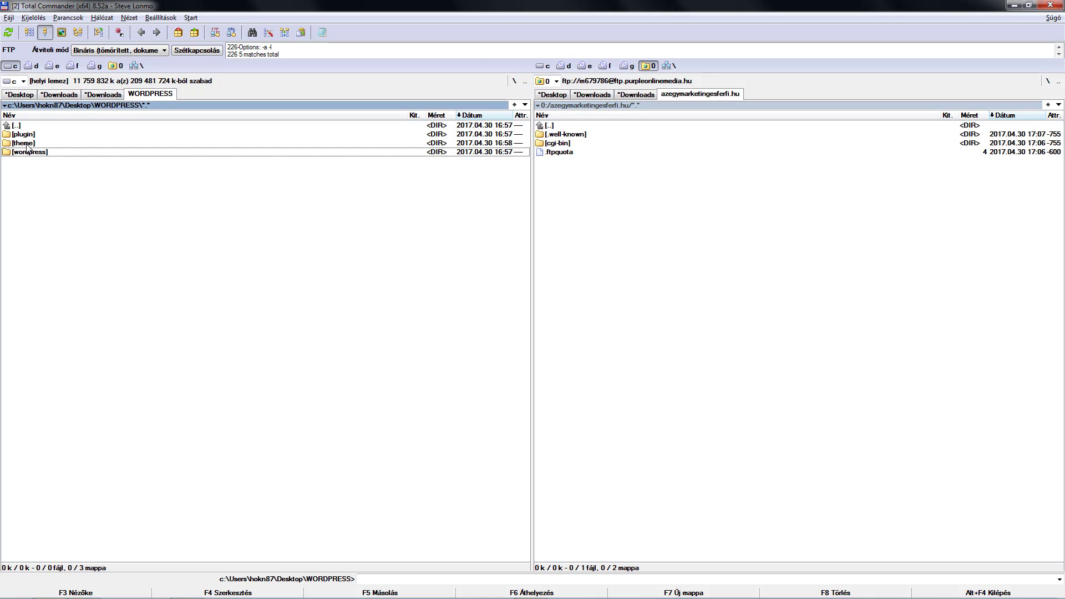
click(29, 143)
click(33, 137)
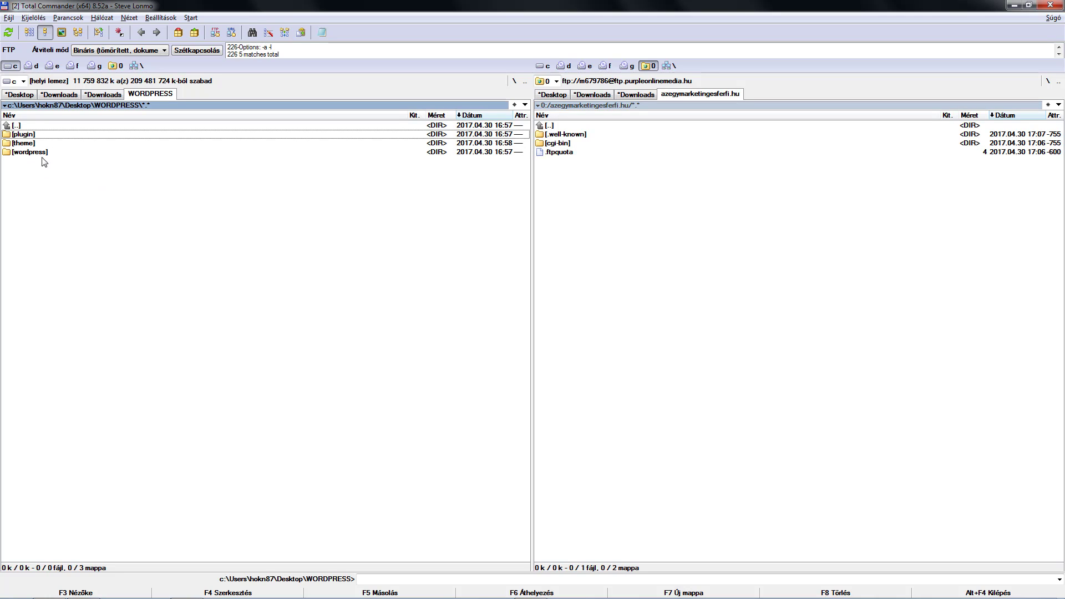
double_click(43, 156)
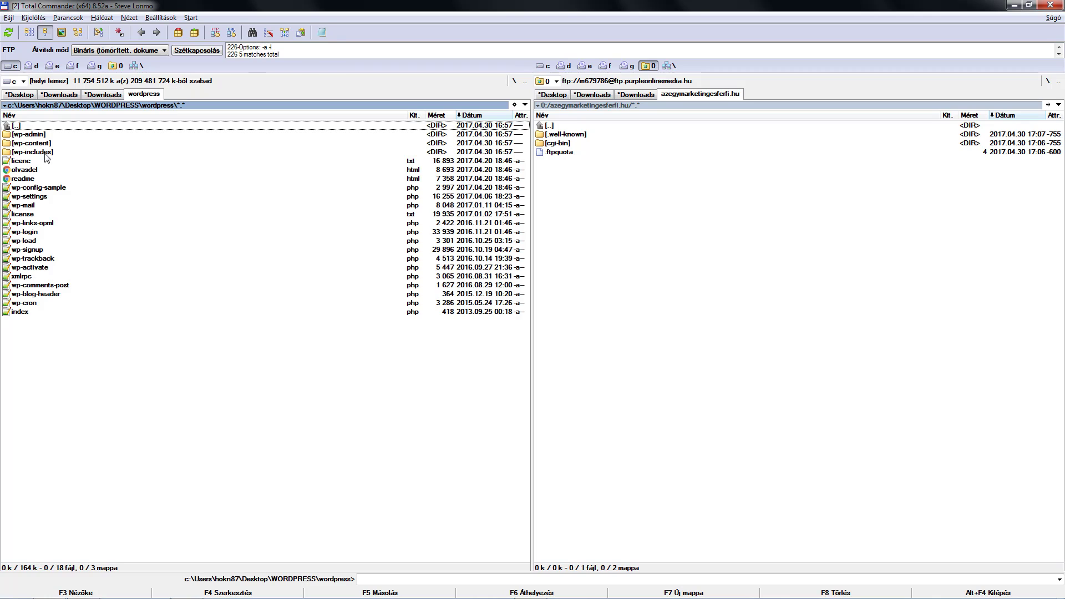
key(ctrl+a)
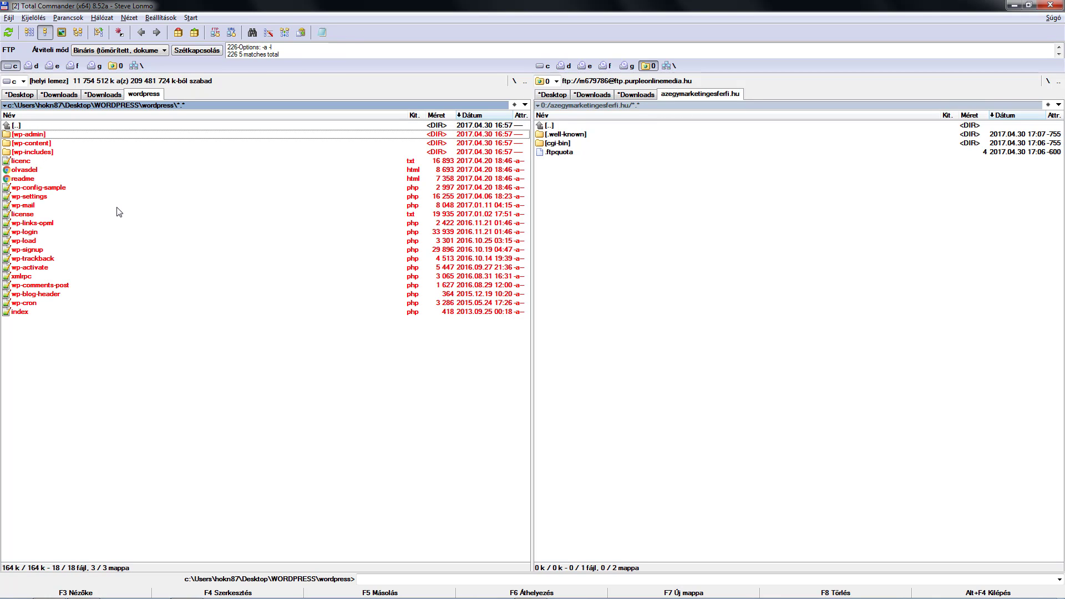
key(F5)
key(Return)
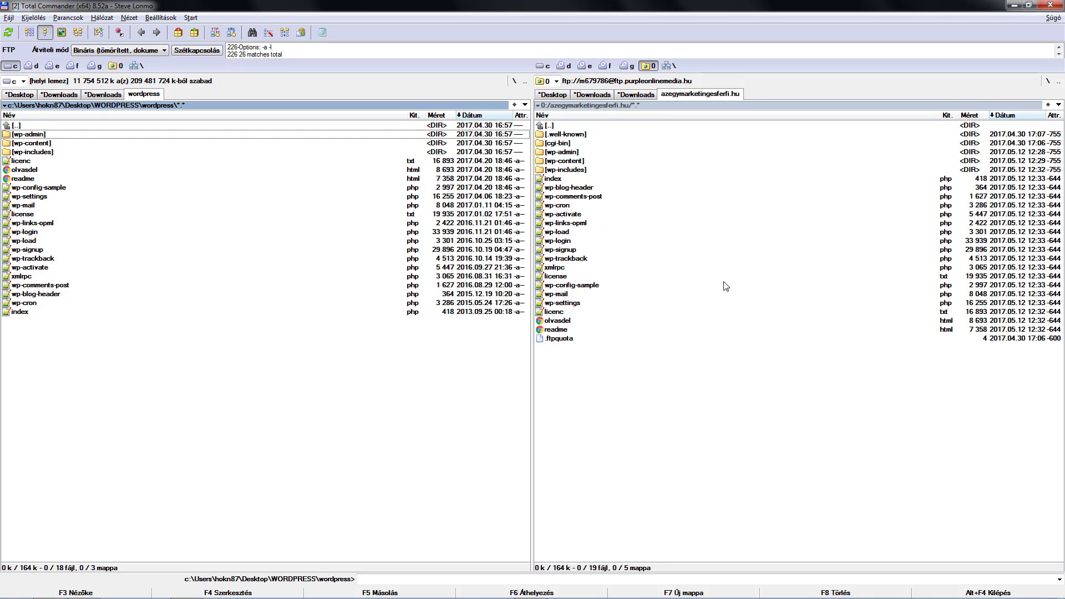
Switch to Chrome and reload azegymarketingesferfi.hu to launch the WordPress setup page
mouse_move(243, 596)
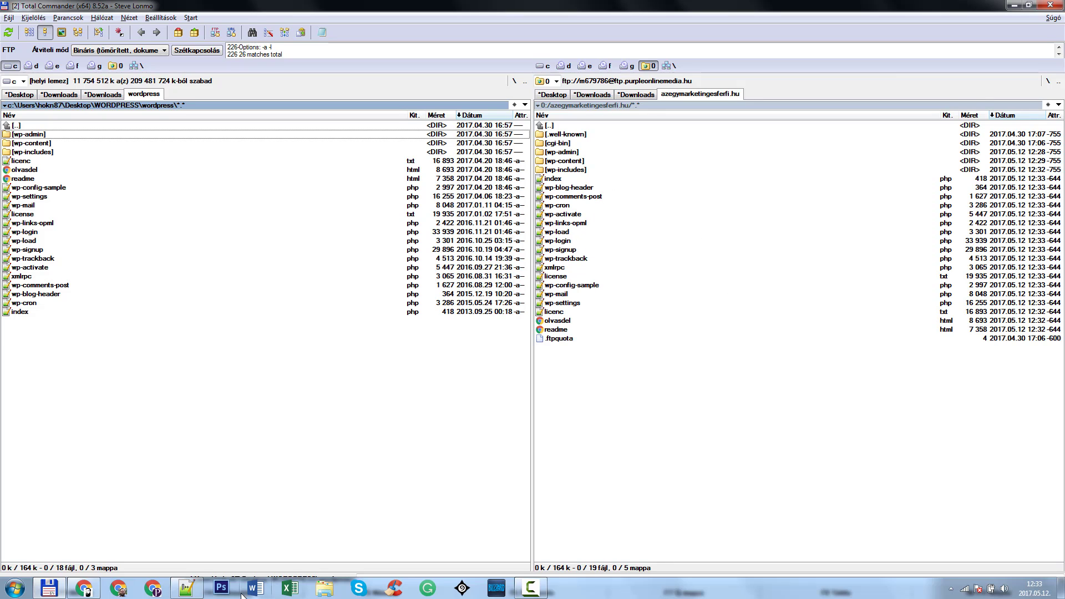
click(93, 588)
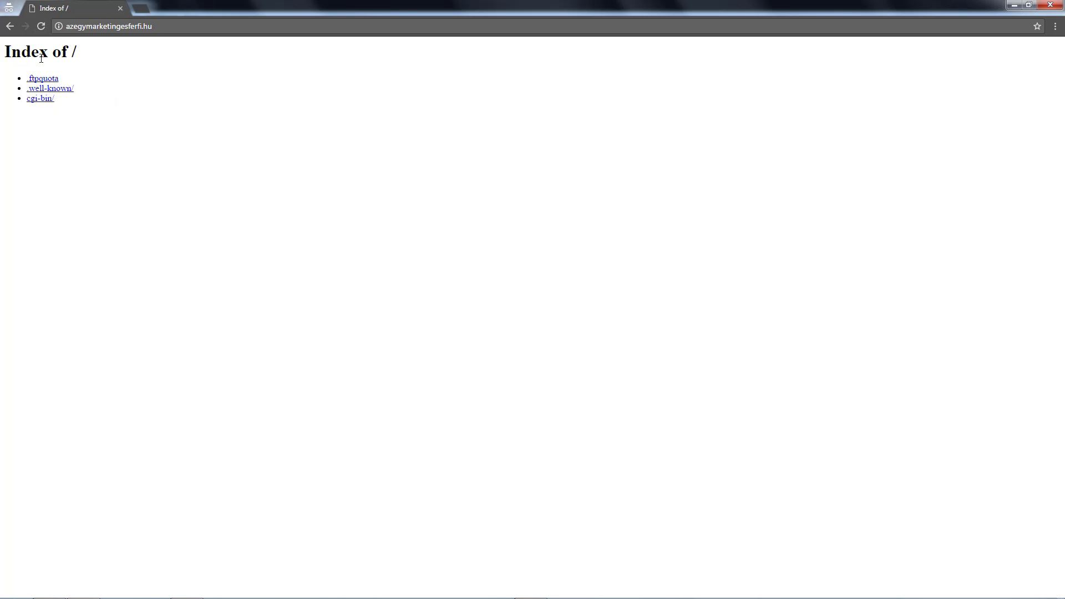
click(41, 26)
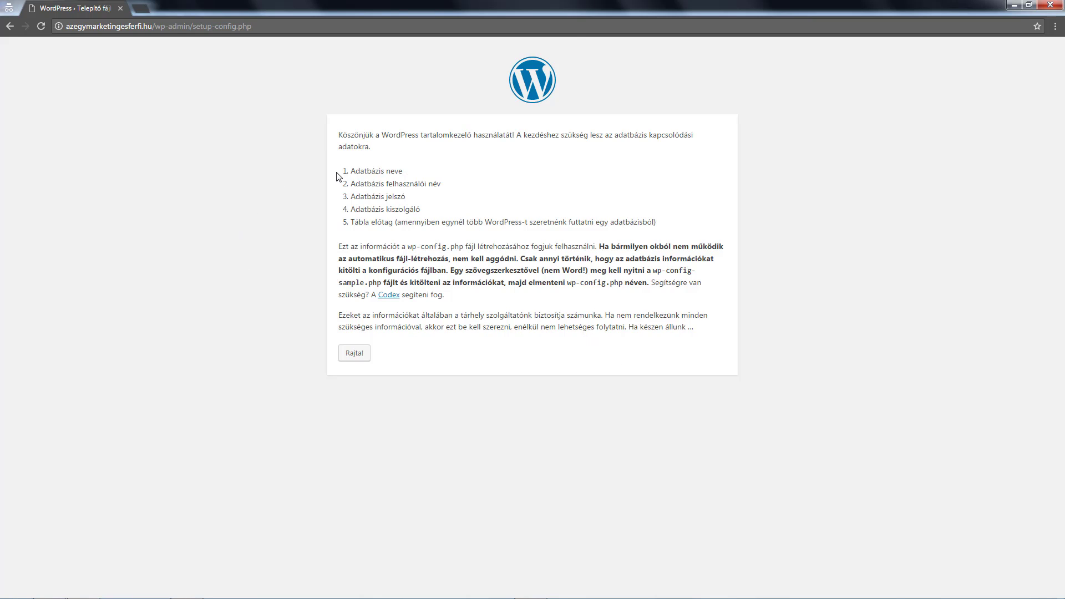
Examine the list of required database details and the linked Codex page on editing wp-config.php, then return to the setup page
drag(337, 174, 403, 172)
click(399, 199)
drag(353, 209, 431, 206)
drag(350, 222, 677, 221)
click(442, 257)
click(391, 298)
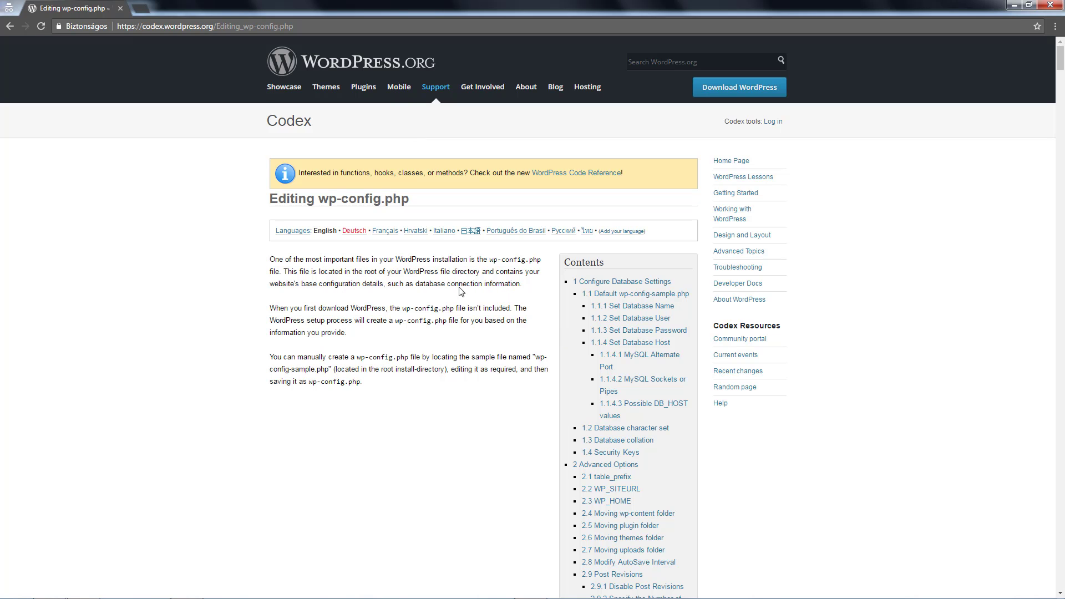
scroll(521, 321, down, 15)
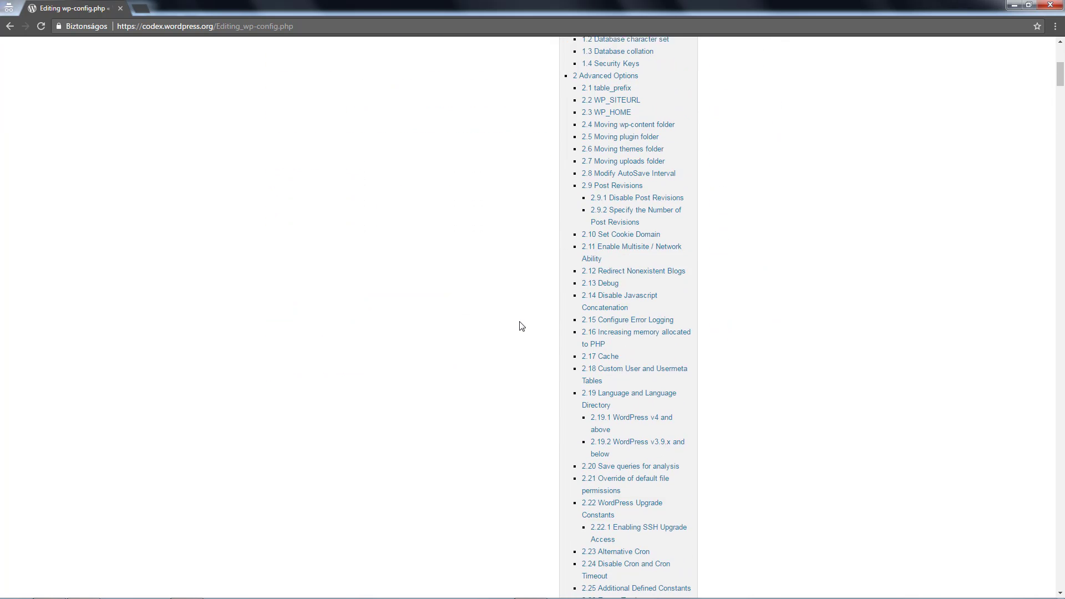
scroll(656, 319, up, 15)
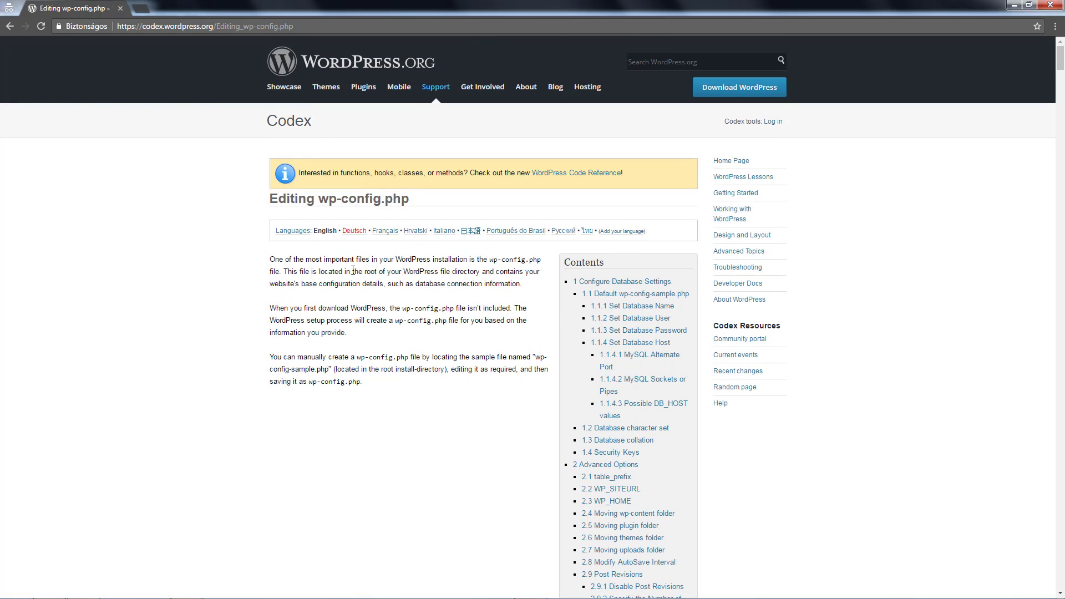
click(9, 27)
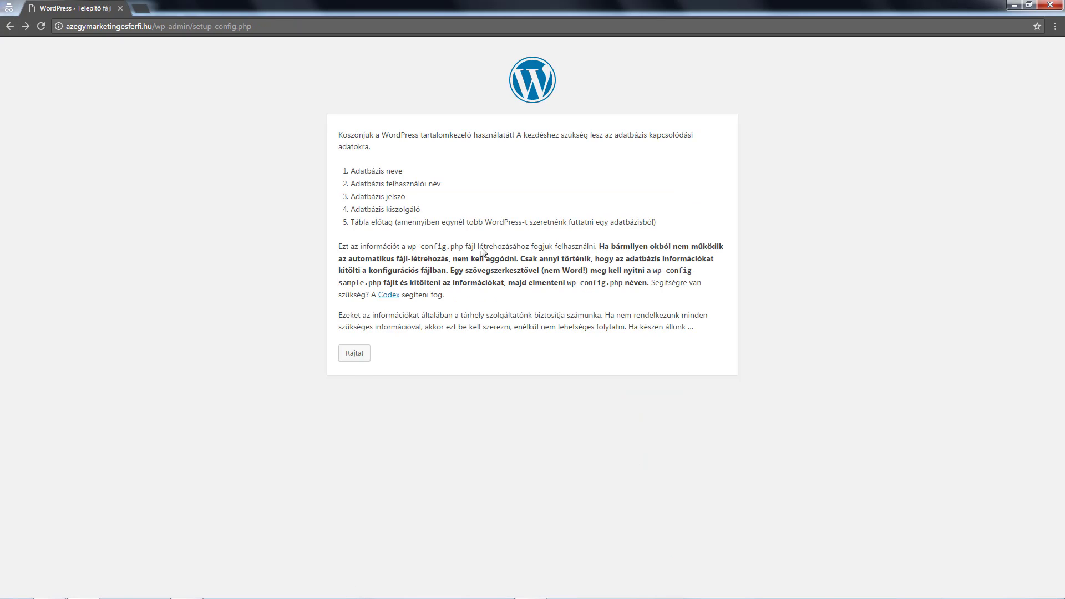
Open the database connection form and fill the database name and username fields with the DB name copied from the Notepad++ file
click(356, 358)
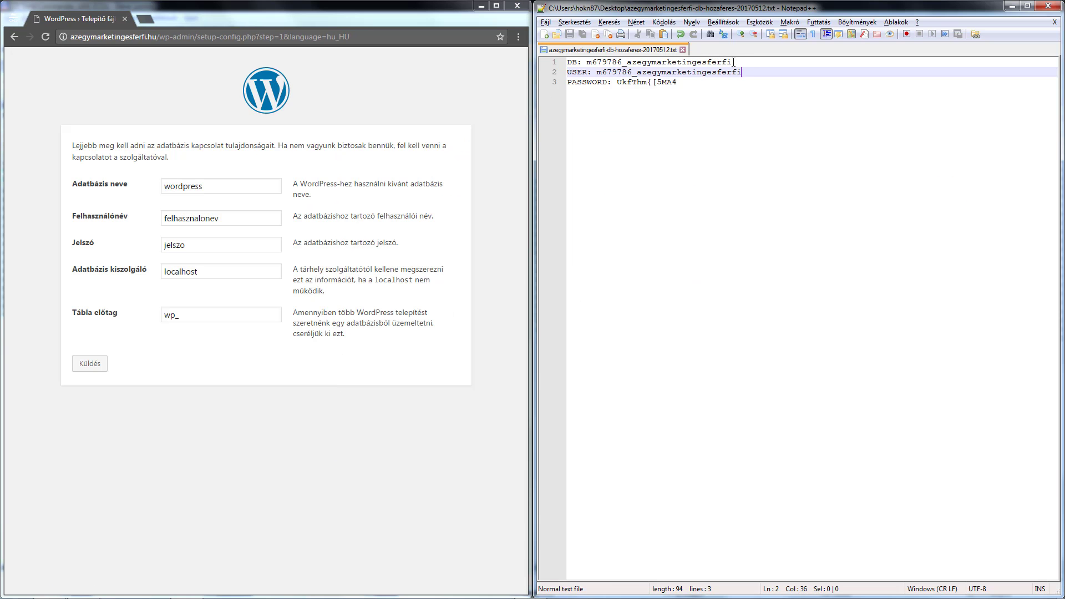
drag(733, 62, 587, 62)
key(ctrl+c)
click(225, 187)
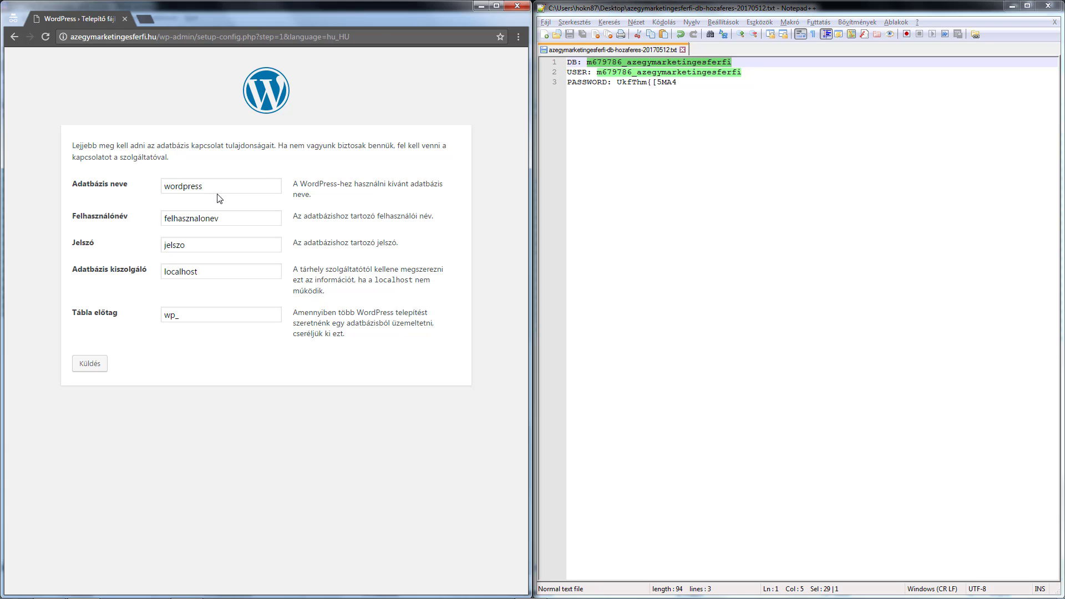
double_click(225, 188)
key(ctrl+v)
double_click(239, 217)
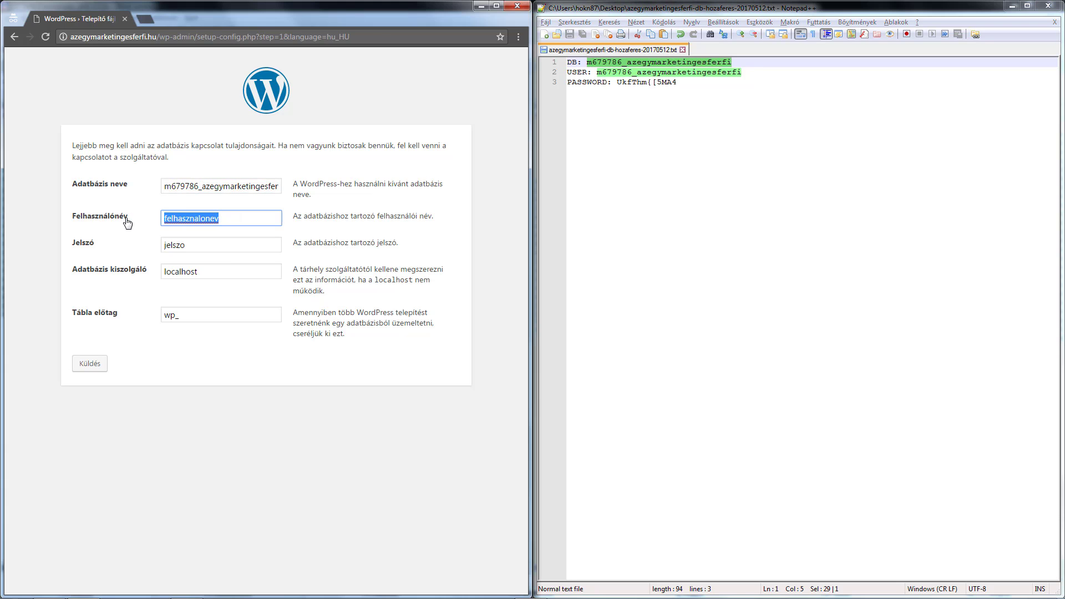
key(ctrl+v)
Copy the database password from the text file into the Jelszó field of the connection form
drag(680, 84, 616, 86)
key(ctrl+c)
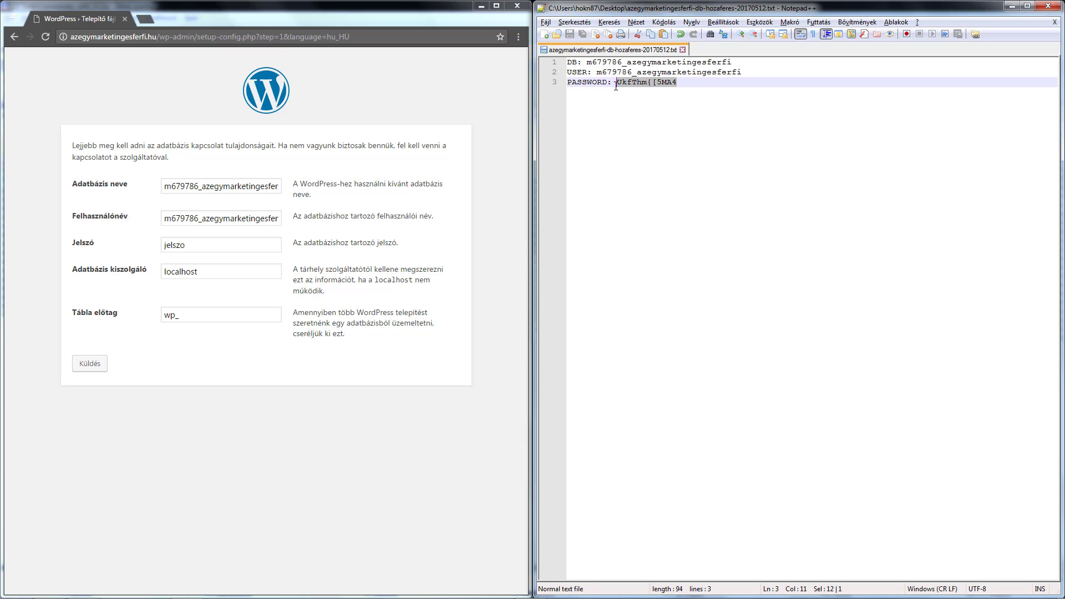
click(215, 269)
double_click(215, 270)
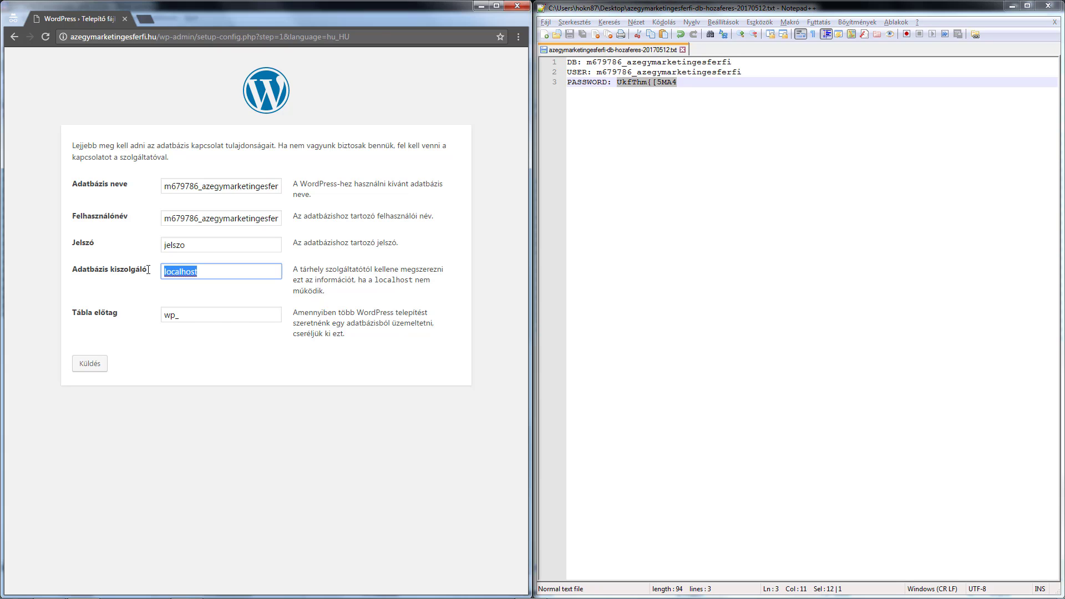
double_click(208, 247)
key(ctrl+v)
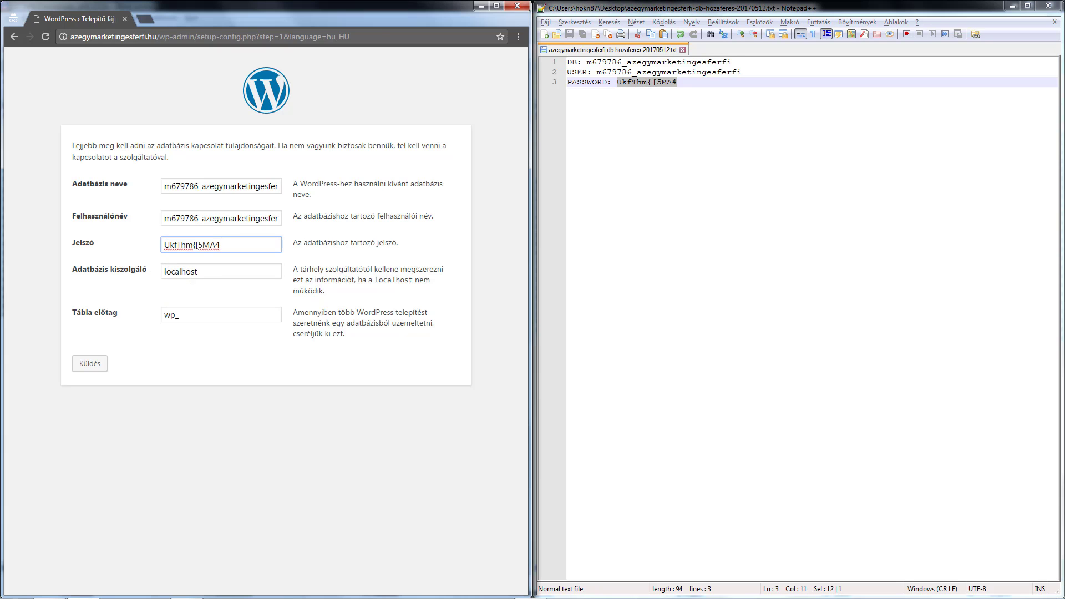
Set the table prefix to 1mffi_ and submit the database connection details
double_click(169, 314)
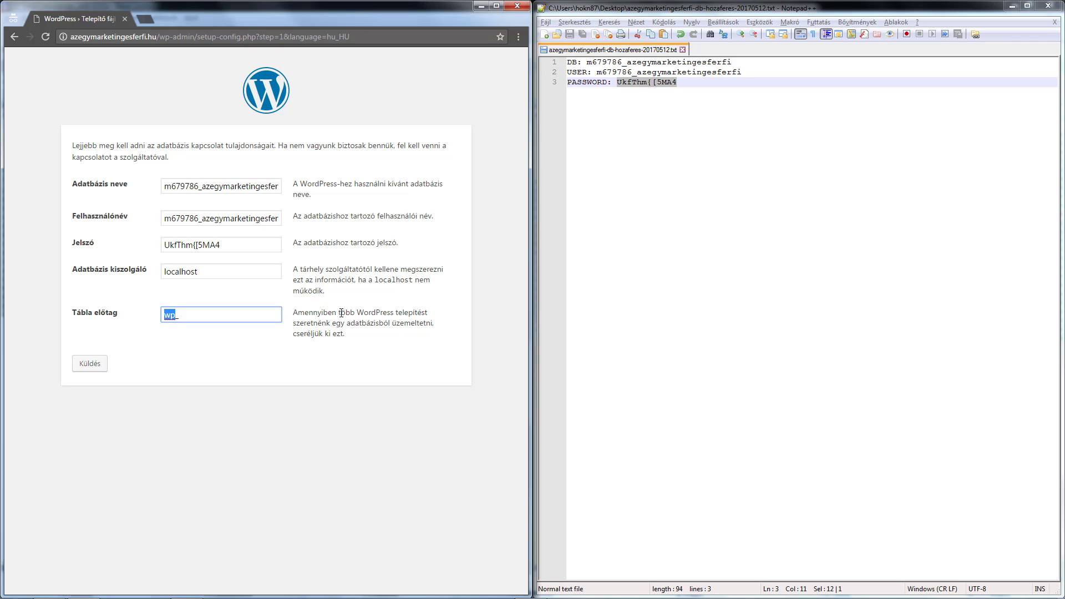
text(1mffi_)
click(100, 366)
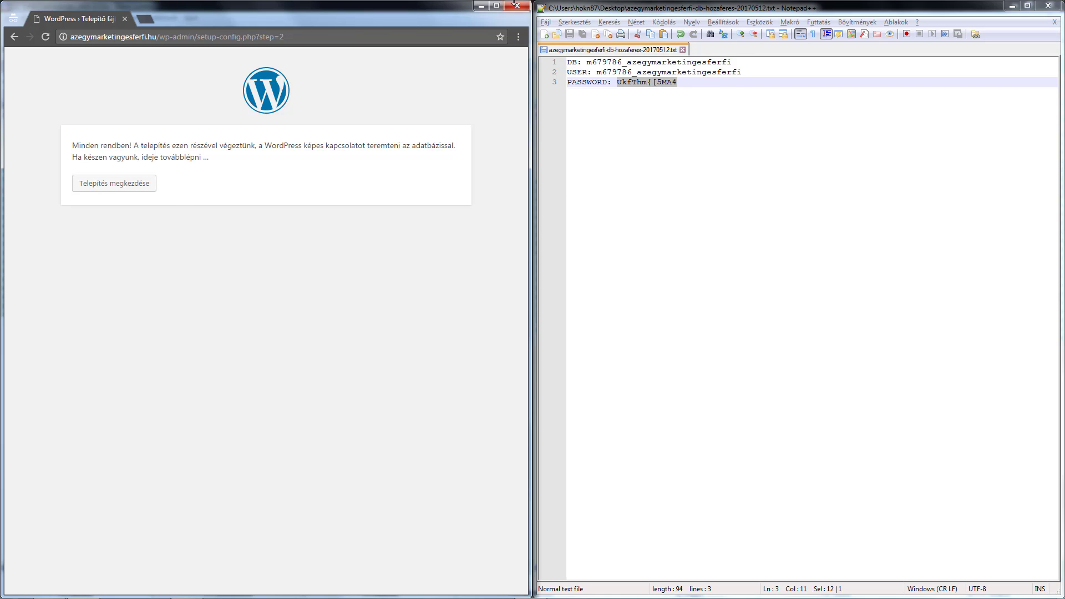
Maximize the browser window, start the WordPress installation and enter the site name "Az Egy marketinges férfi"
click(496, 6)
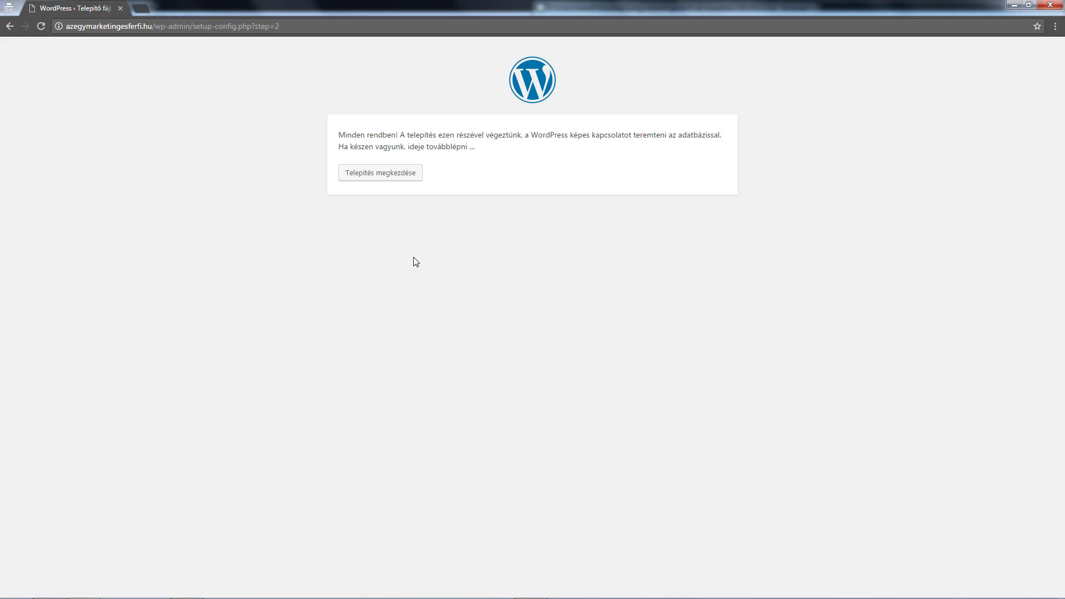
click(392, 177)
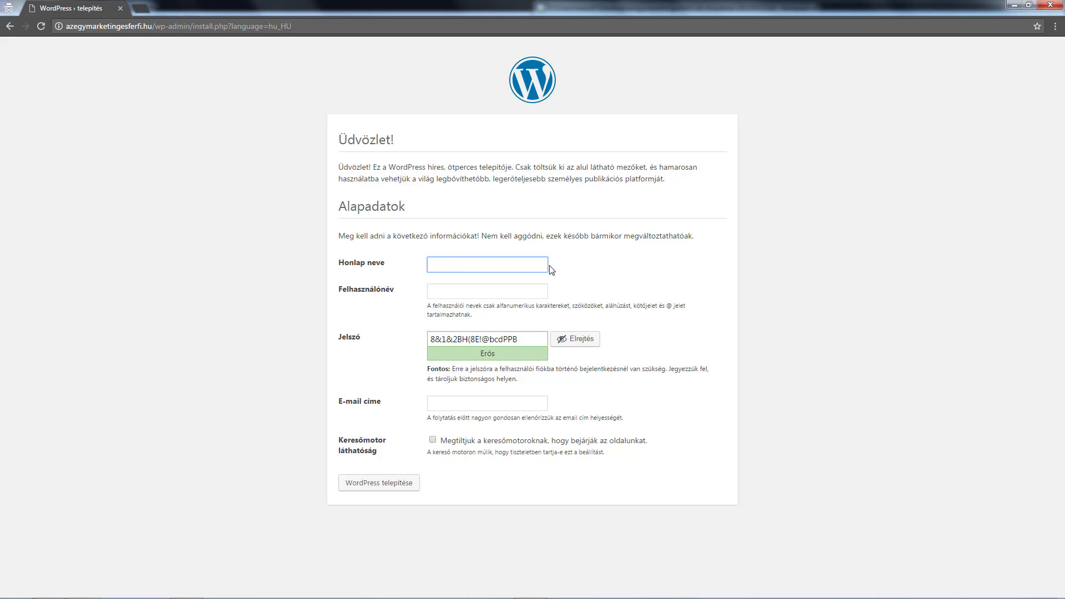
text(Az Egy marketinges férfi)
key(Tab)
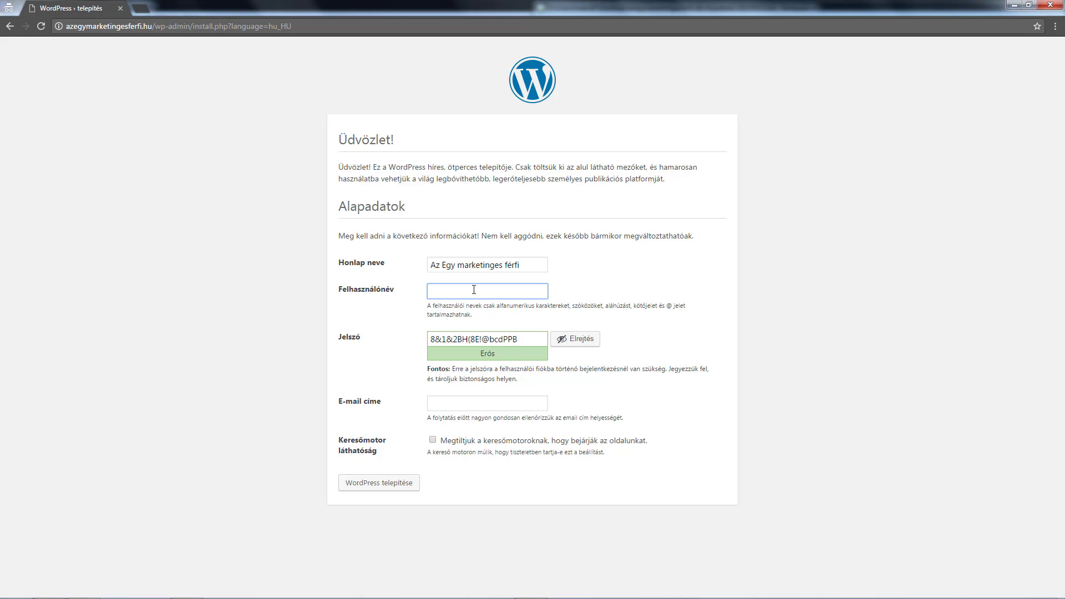
Set the WordPress admin username to marketinges_ferfi_2017
text(marketinges)
text( ferfi_2017)
key(Left)
key(Left)
key(Left)
key(Left)
key(shift+Right)
key(shift+Right)
key(shift+Right)
key(shift+Right)
Copy the generated admin password and add a WP heading with a "USER:" line below the database credentials in the Notepad++ file
triple_click(509, 344)
key(ctrl+c)
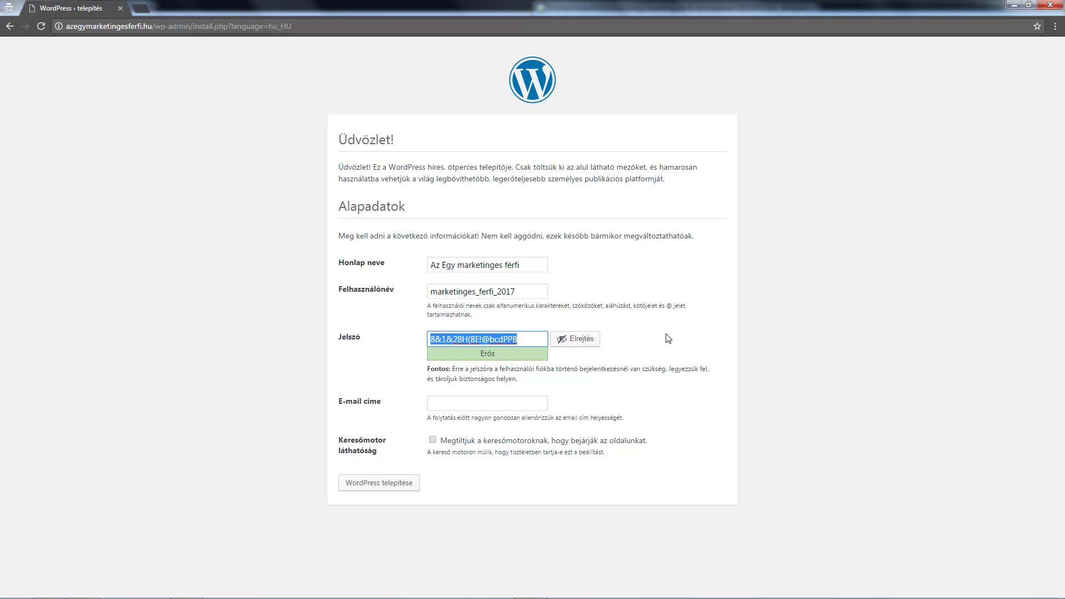
key(alt+Tab)
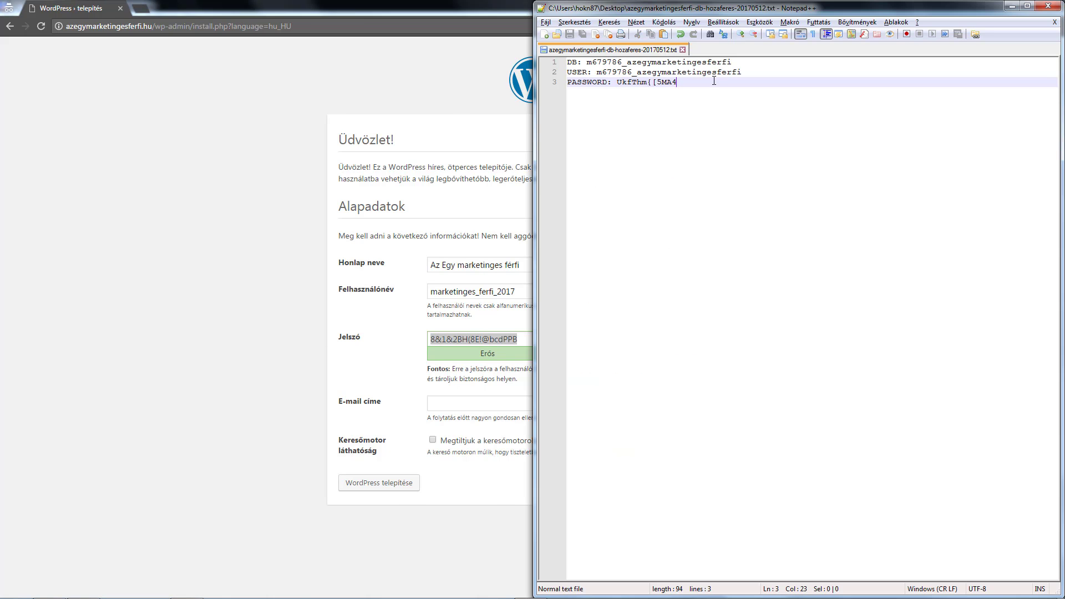
key(Return)
key(Return)
text(WP)
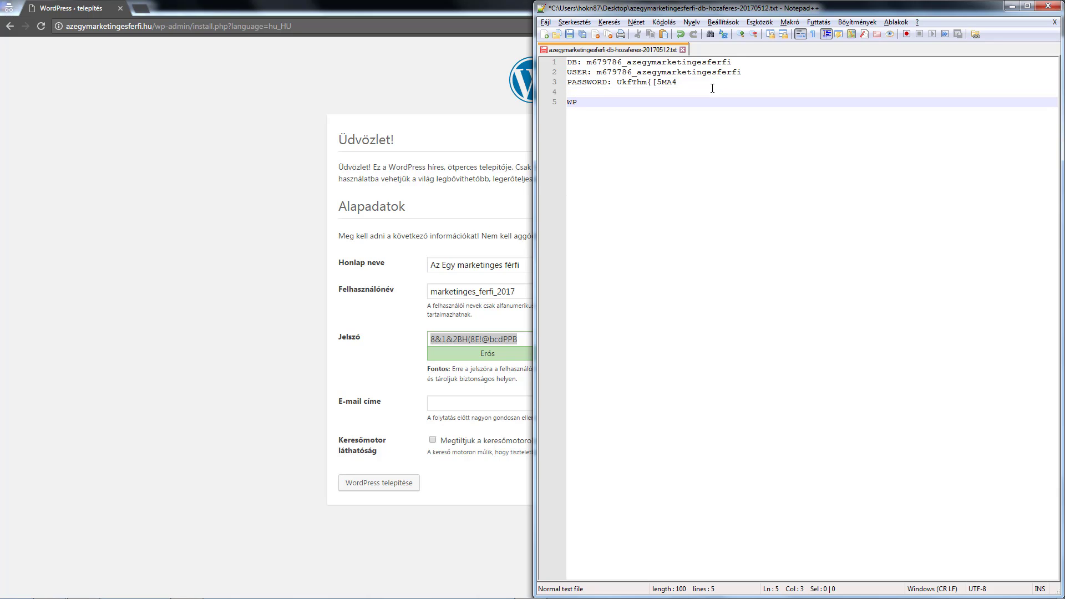
key(Return)
text(U)
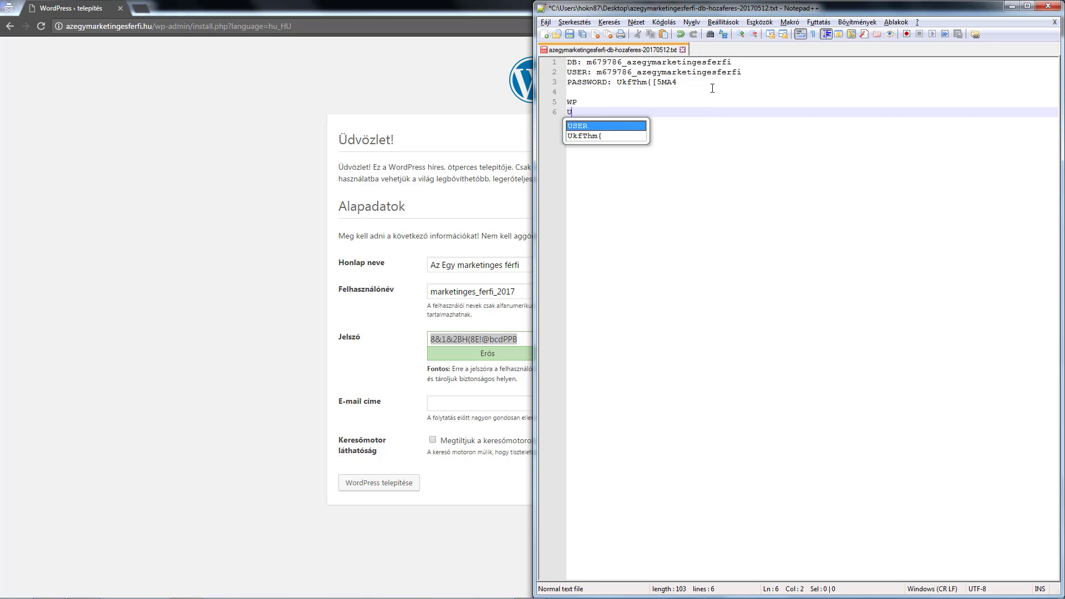
text(SER)
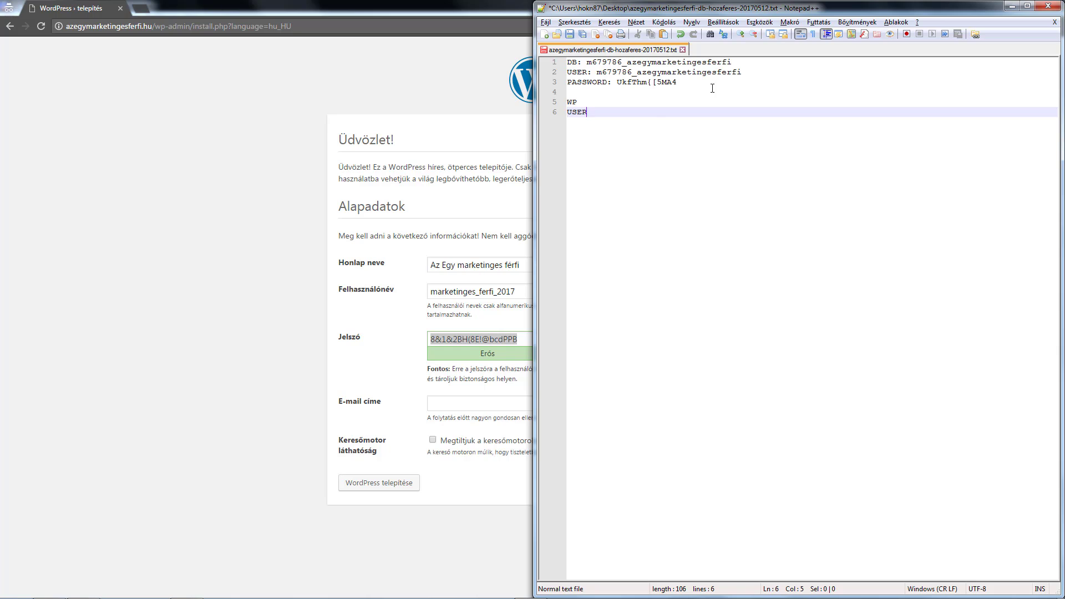
text(:)
key(Return)
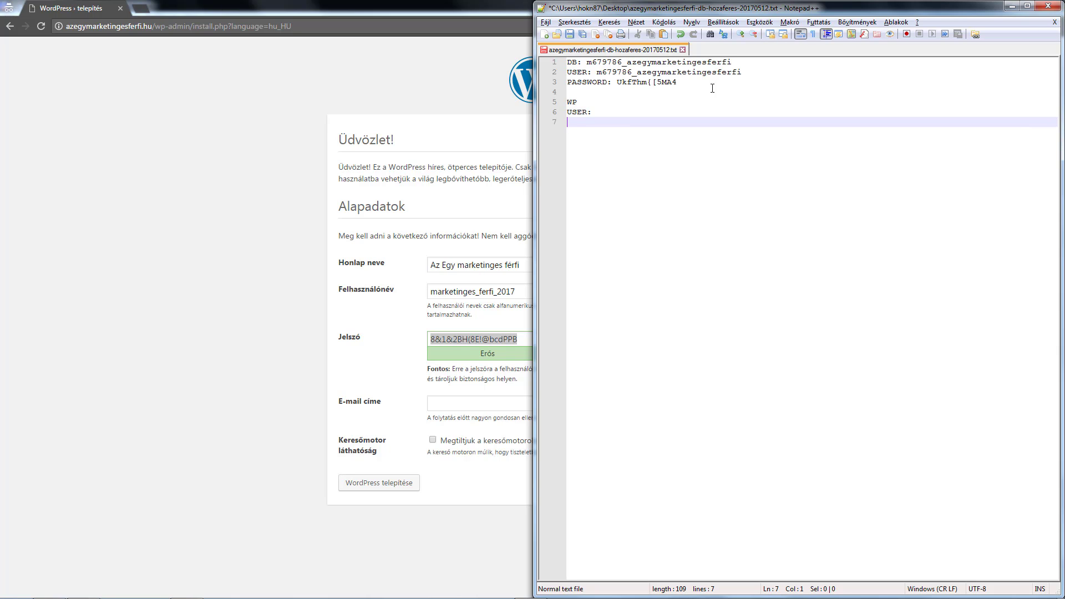
Add a "PASSWORD:" line under the WP user line and paste the copied admin password into it
text(PA)
key(Return)
text(:)
key(ctrl+v)
Copy the admin username from the installation form into the USER line of the WP section in the Notepad++ file
click(488, 292)
double_click(488, 291)
key(ctrl+c)
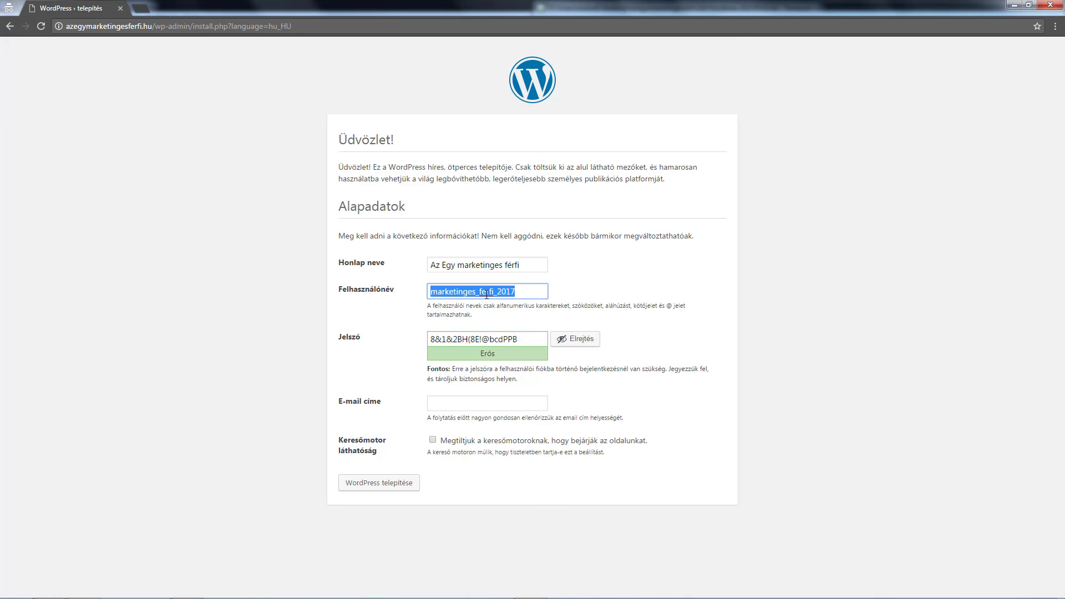
key(alt+Tab)
click(606, 112)
key(ctrl+v)
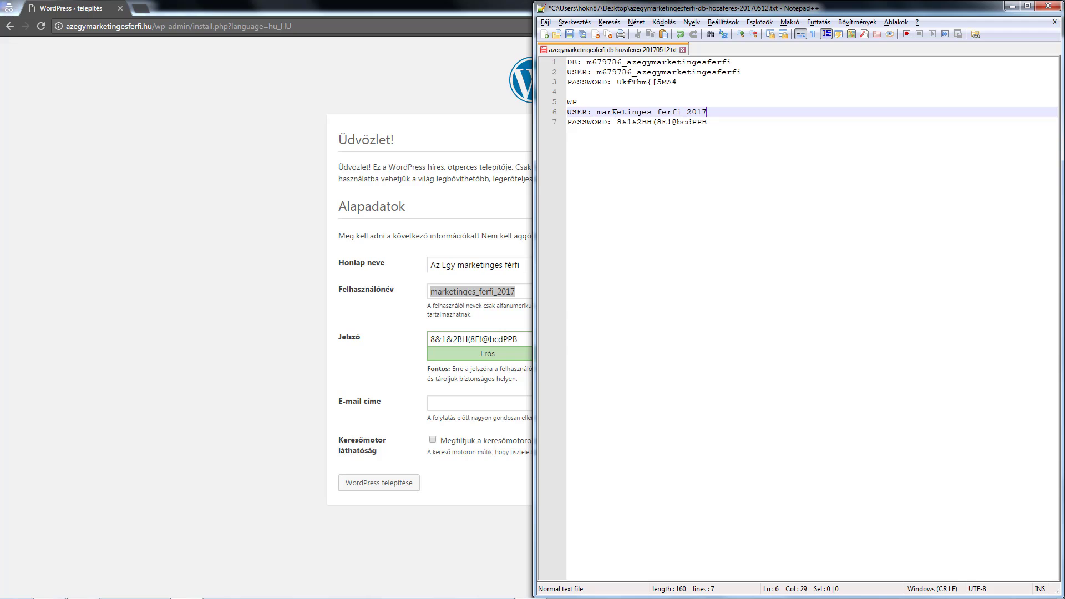
Return to the installation form in Chrome and fill in the administrator's e-mail address
key(alt+Tab)
click(614, 272)
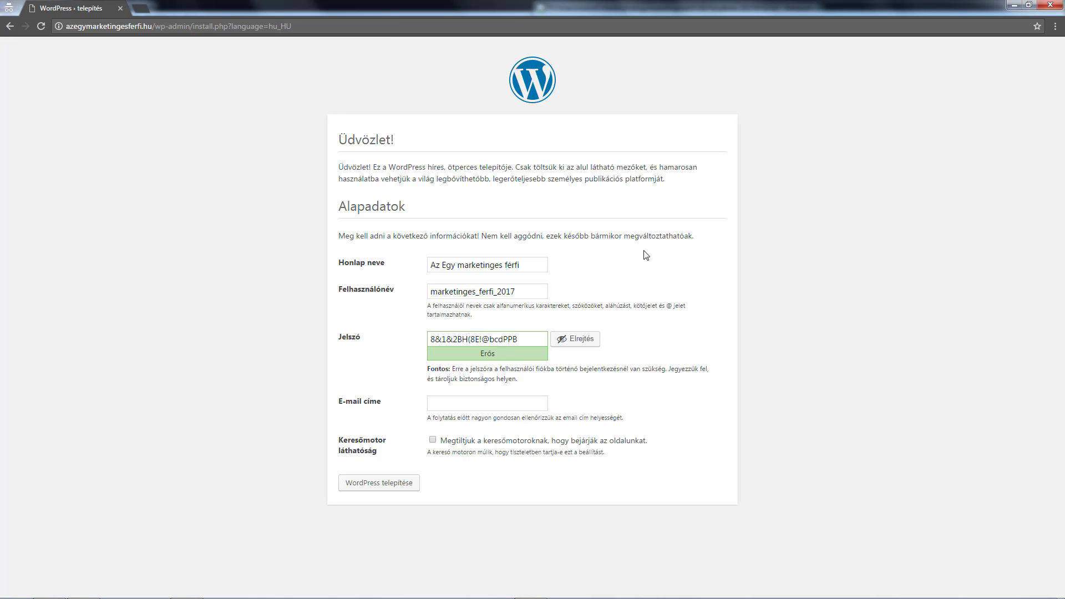
click(525, 397)
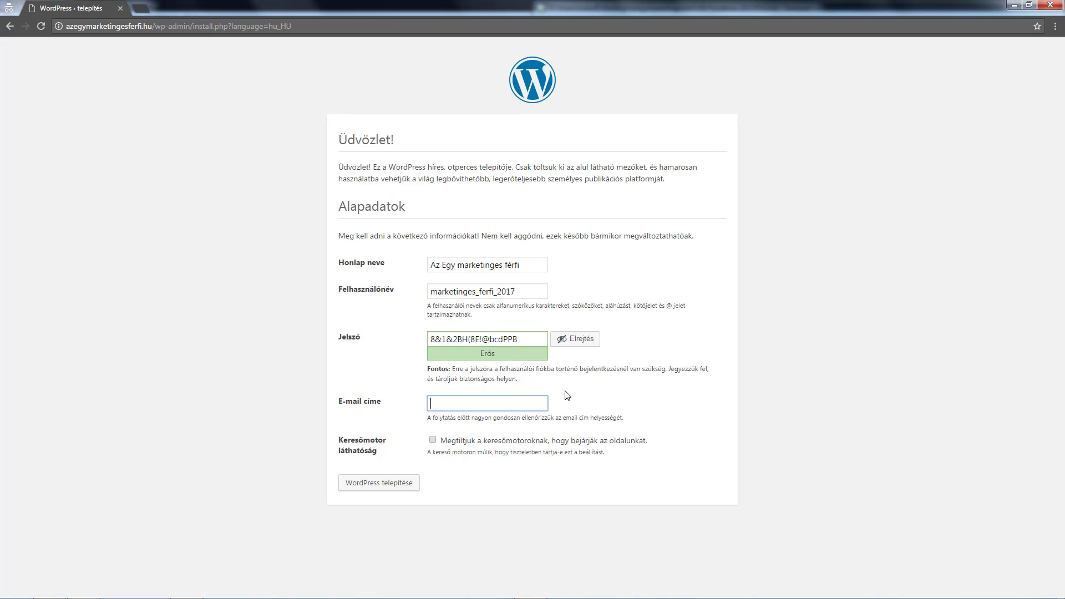
text(hokn)
key(Down)
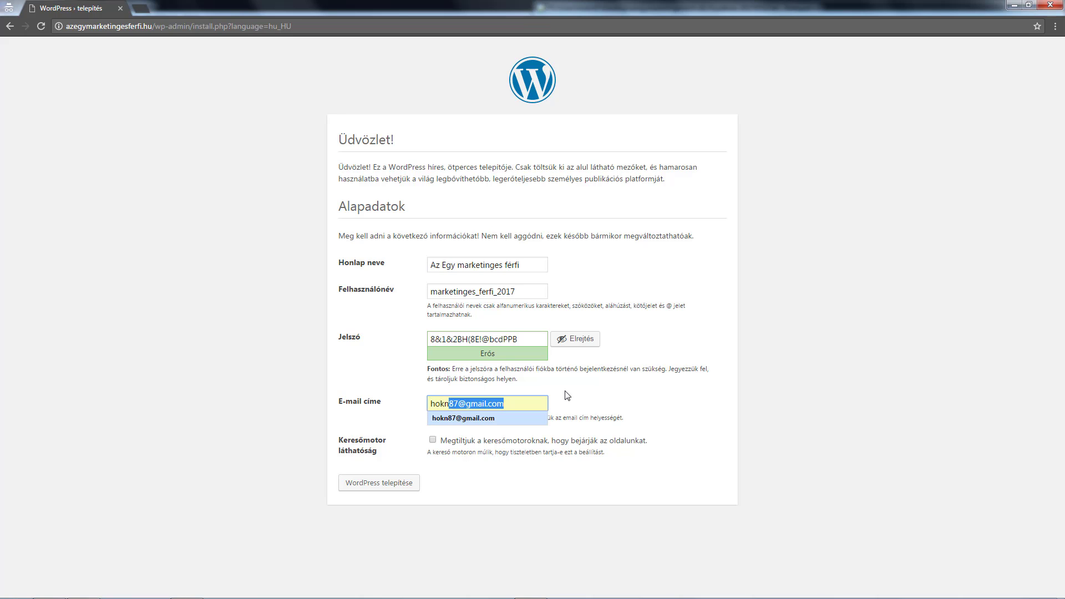
key(Return)
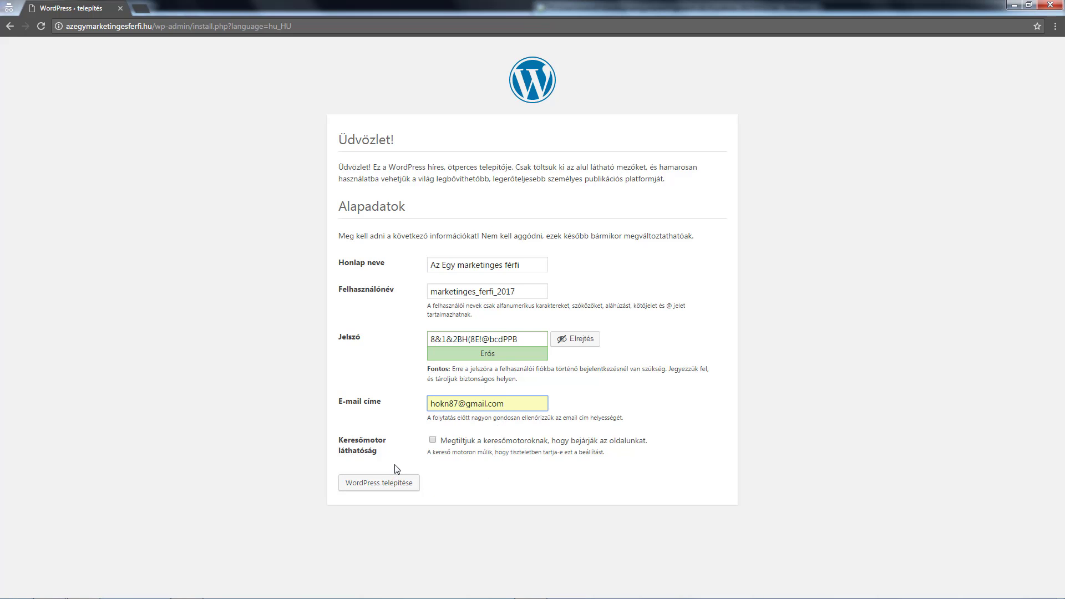
Run the WordPress installation with the entered site details and continue to the login page
click(374, 485)
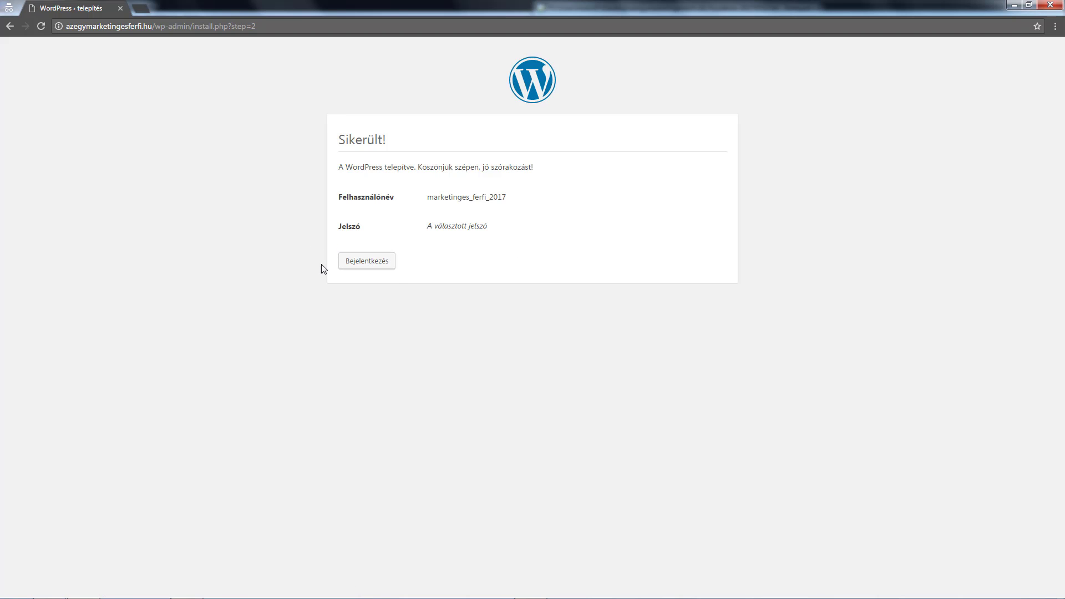
click(377, 267)
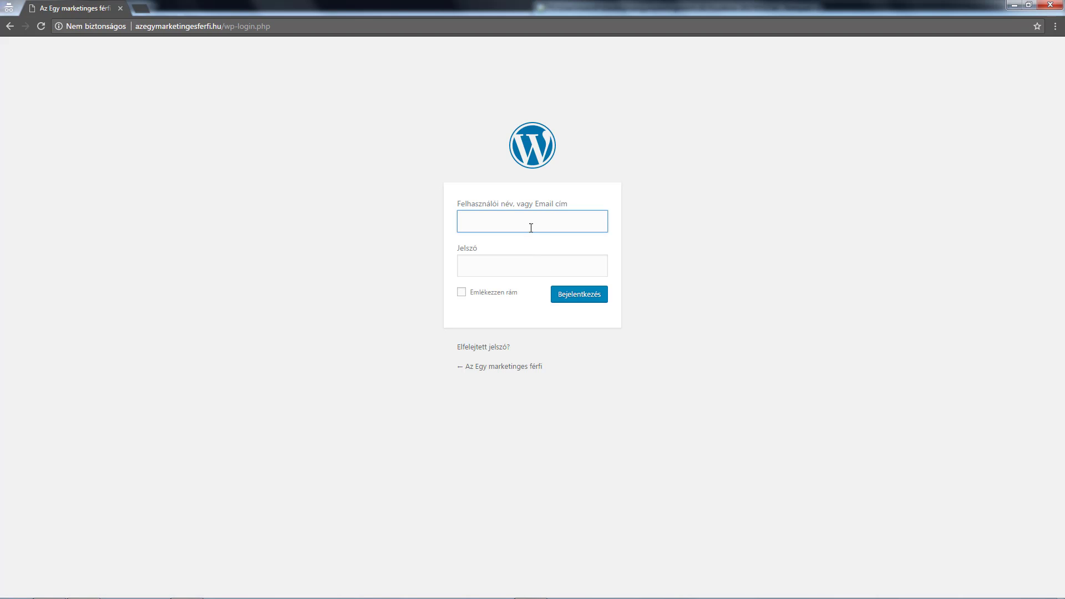
Log in with the administrator's e-mail and the admin password saved in the Notepad++ file, with "Emlékezzen rám" enabled
click(533, 223)
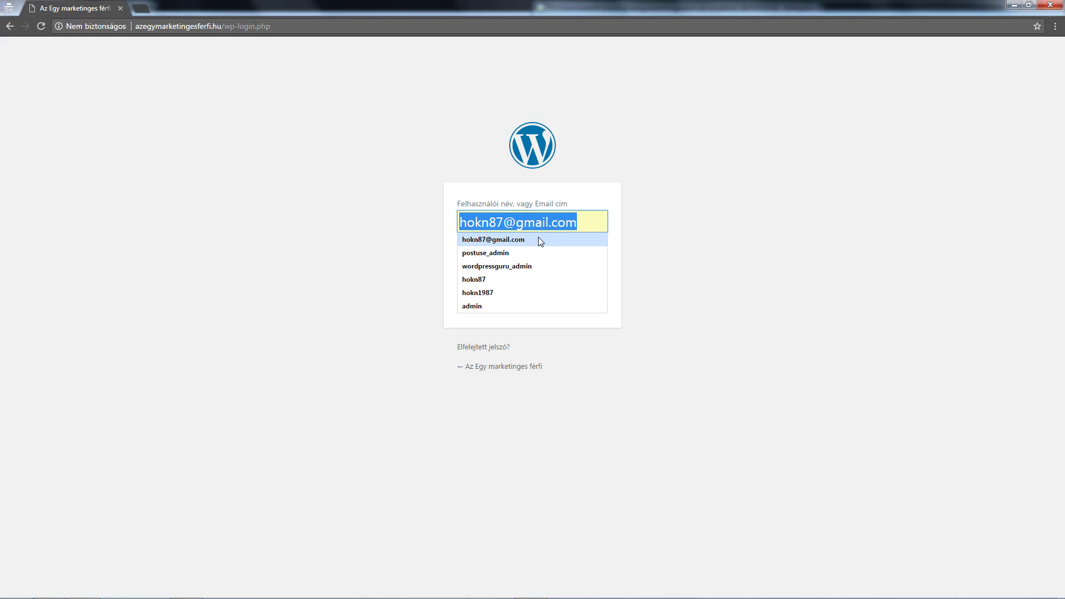
click(538, 239)
key(super+Left)
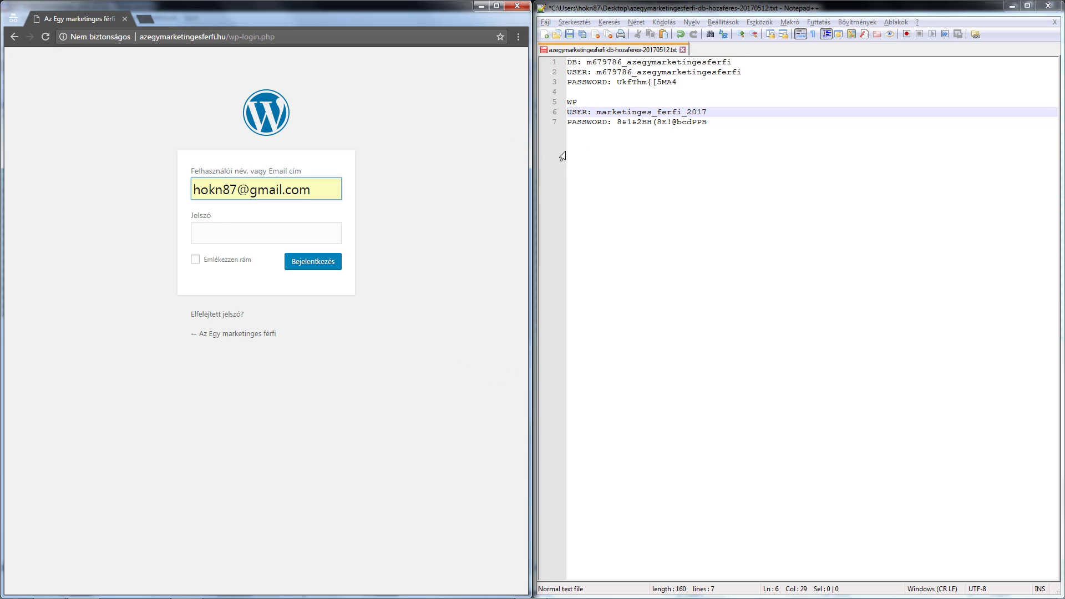
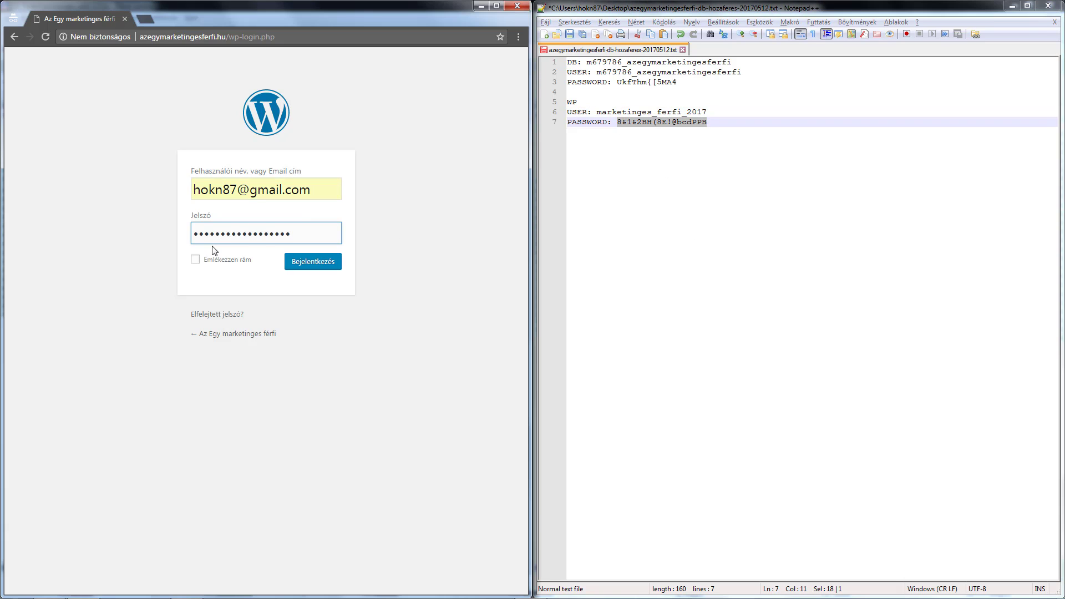
click(195, 260)
click(313, 261)
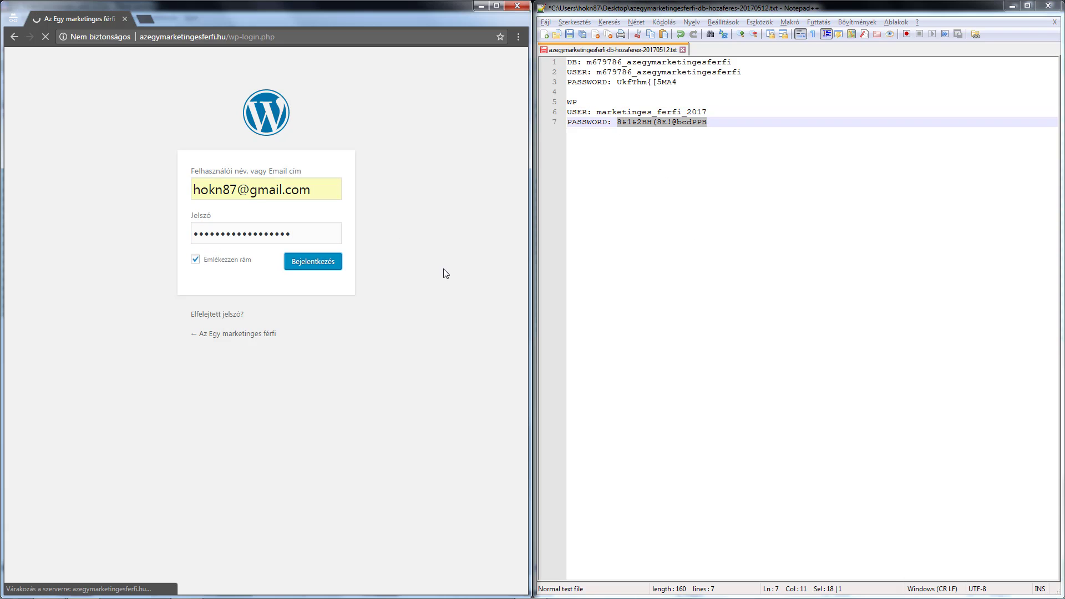
key(super+Up)
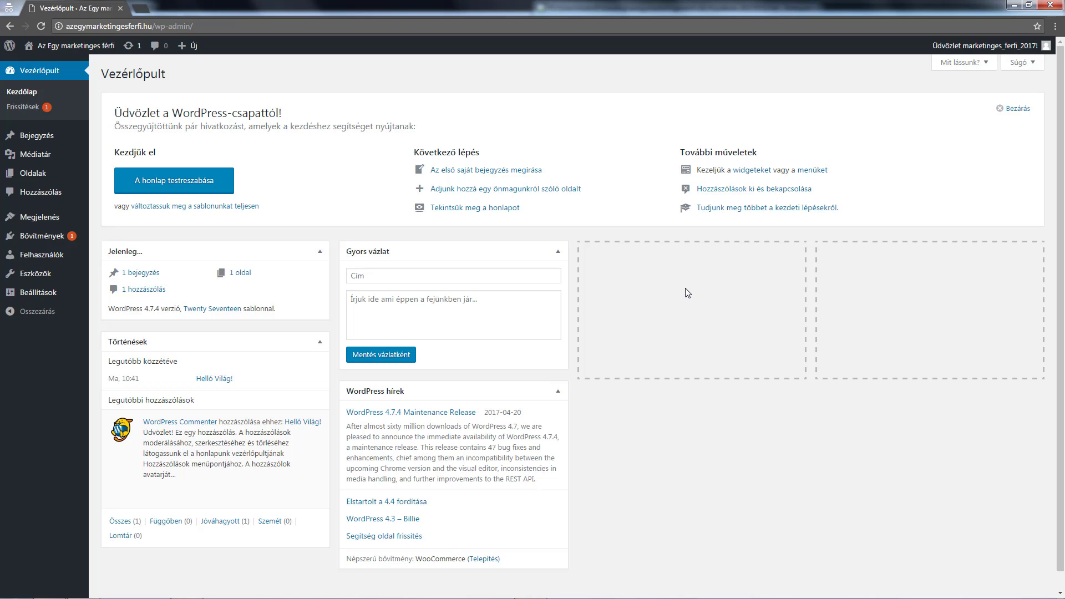
Open the site's front end in a new tab, look over the homepage and view the recent comment on "Helló Világ!"
middle_click(85, 49)
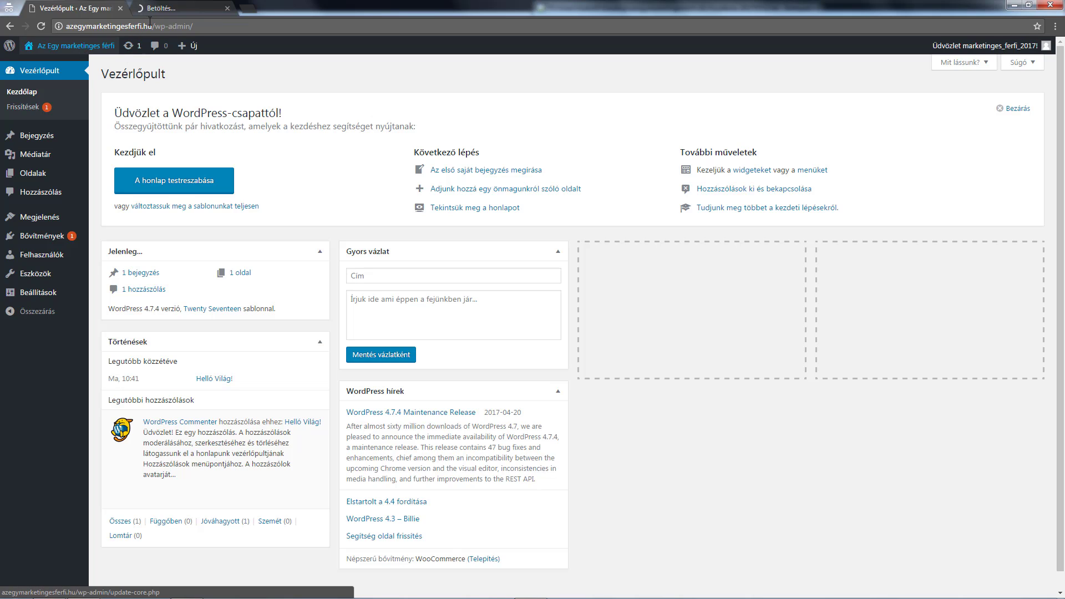
click(73, 46)
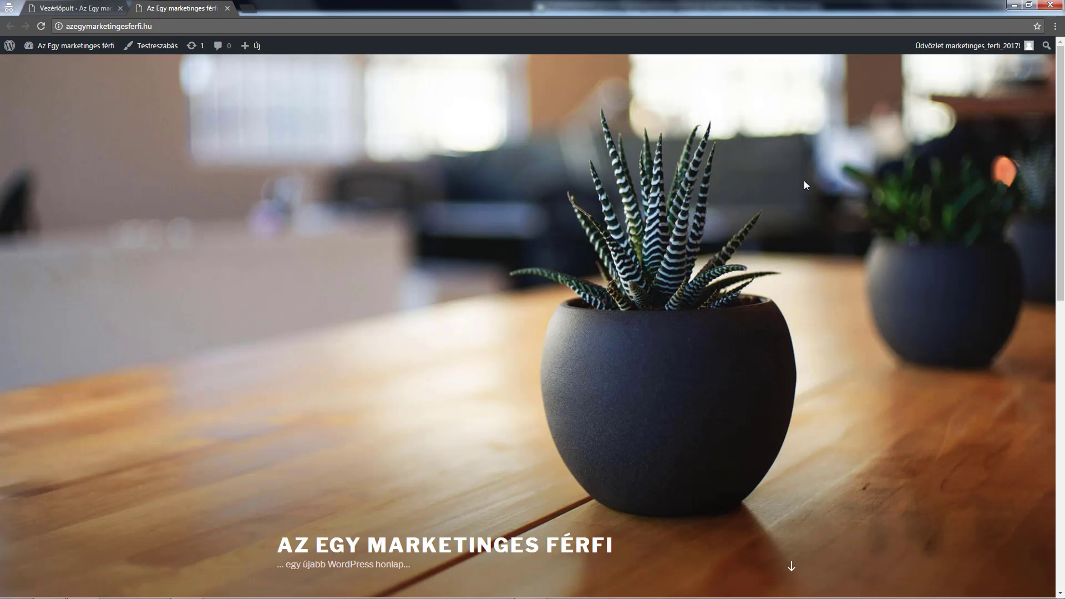
scroll(822, 214, down, 5)
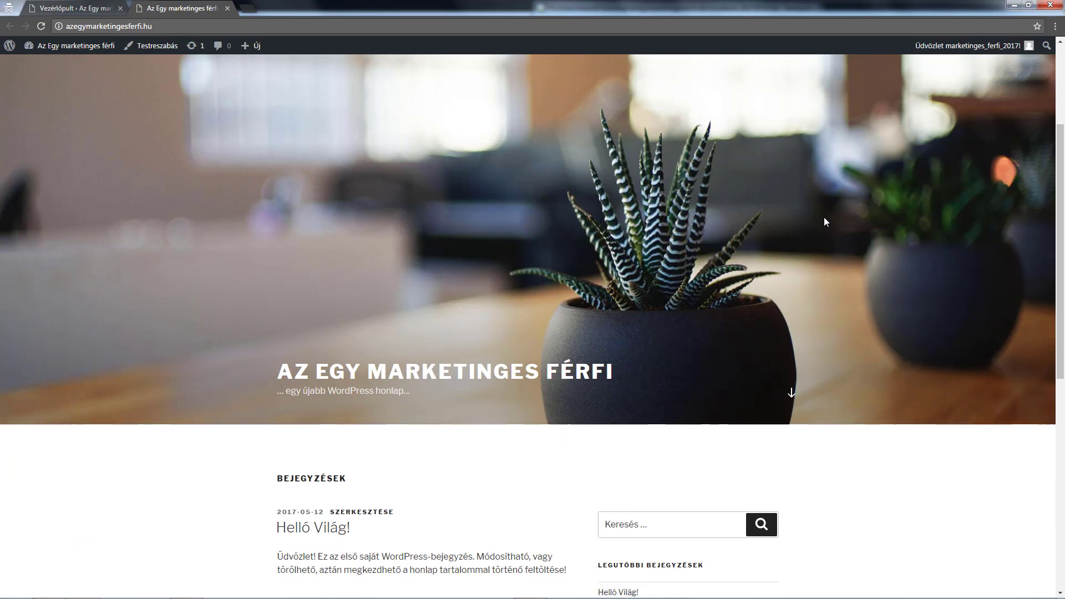
scroll(823, 221, down, 5)
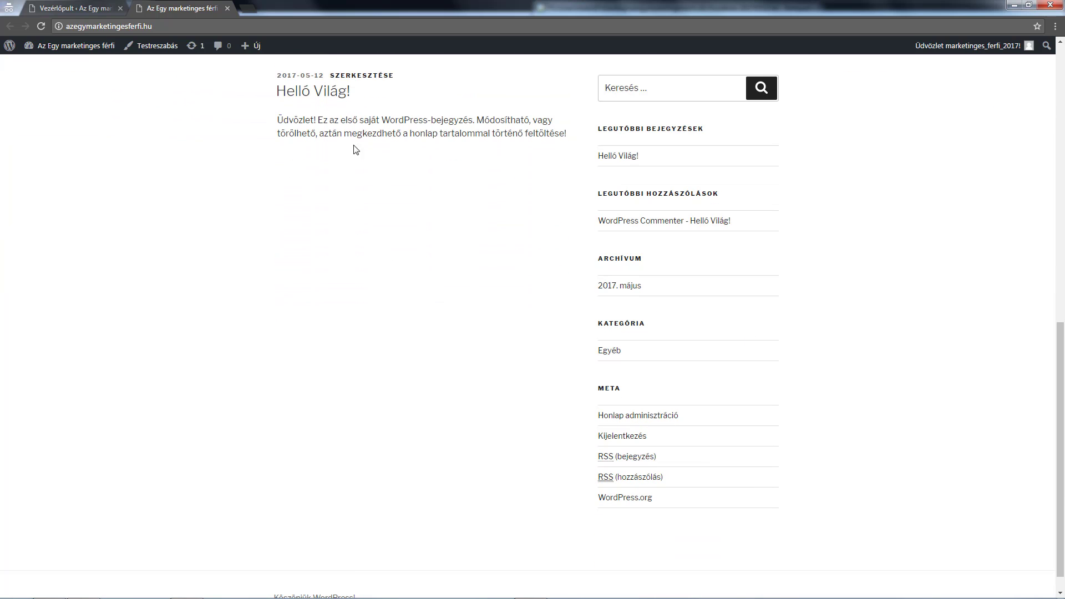
scroll(454, 205, up, 2)
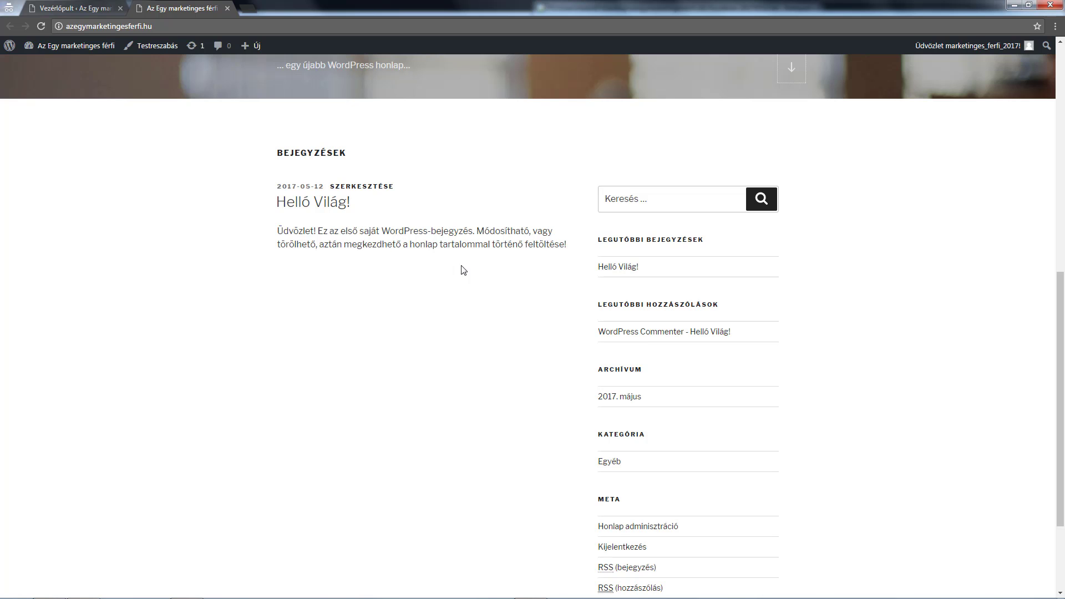
click(637, 331)
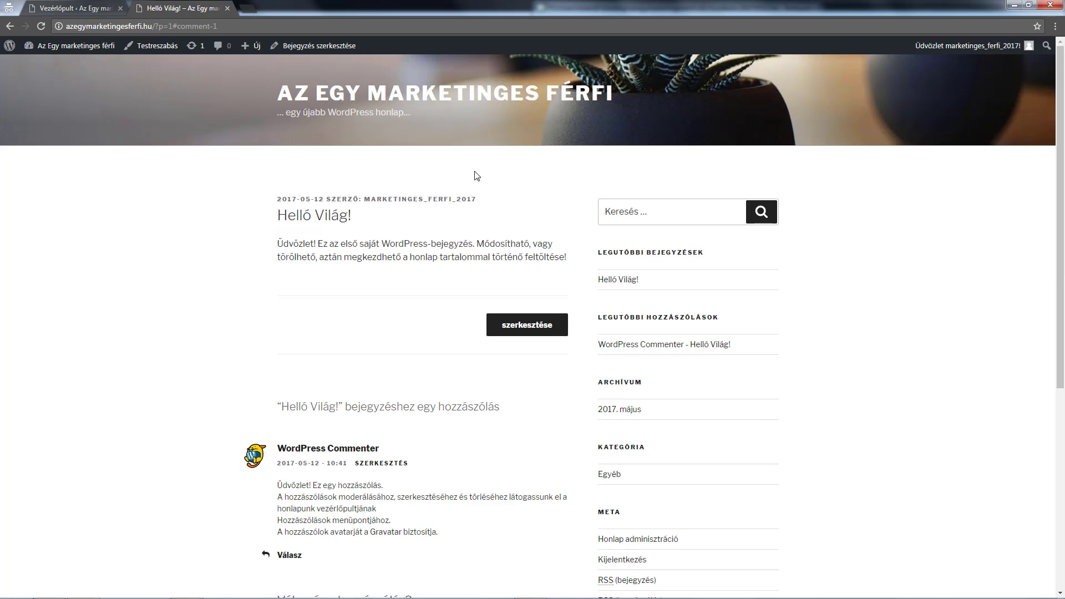